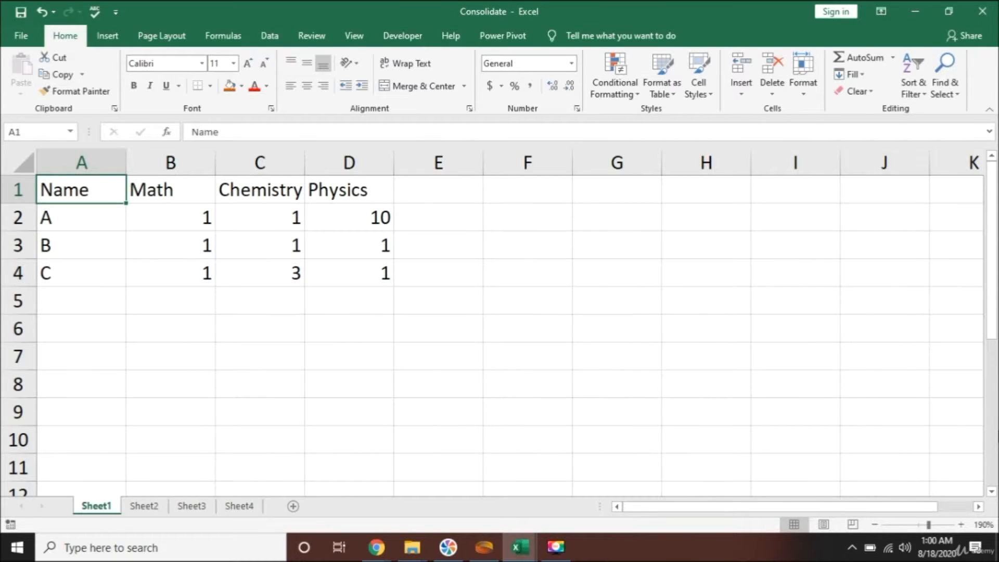
Step: Examine the student names and the Math, Chemistry and Physics headings in the Sheet1 table
{"action": "key", "text": "Down"}
{"action": "key", "text": "Down"}
{"action": "key", "text": "Down"}
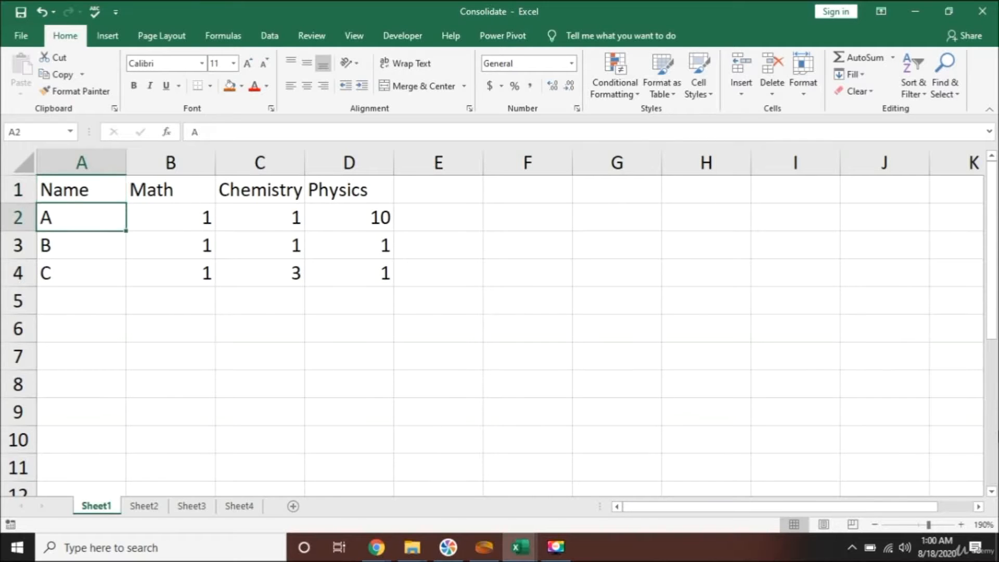
{"action": "key", "text": "Up"}
{"action": "key", "text": "Up"}
{"action": "key", "text": "Up"}
{"action": "key", "text": "Right"}
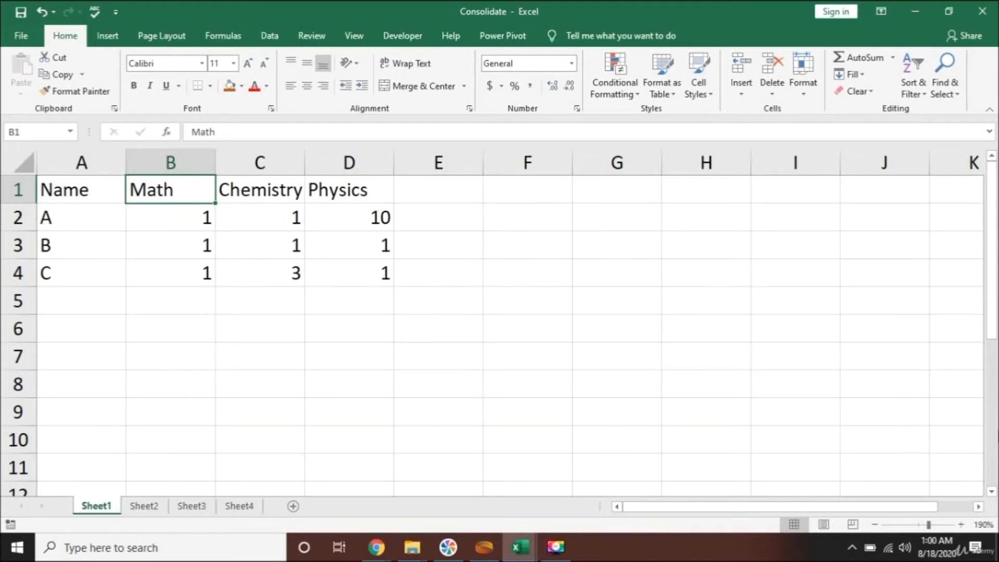
{"action": "key", "text": "Right"}
{"action": "key", "text": "Right"}
{"action": "key", "text": "Left"}
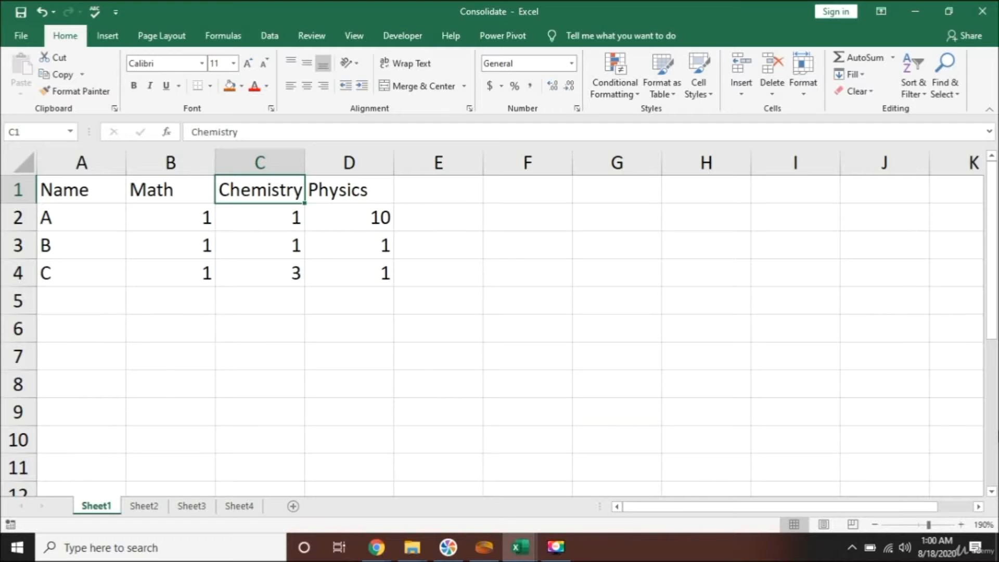
Step: Compare the order of subjects and names in the Sheet2 and Sheet3 tables with the one on Sheet1
{"action": "key", "text": "ctrl+Page_Down"}
{"action": "key", "text": "Up"}
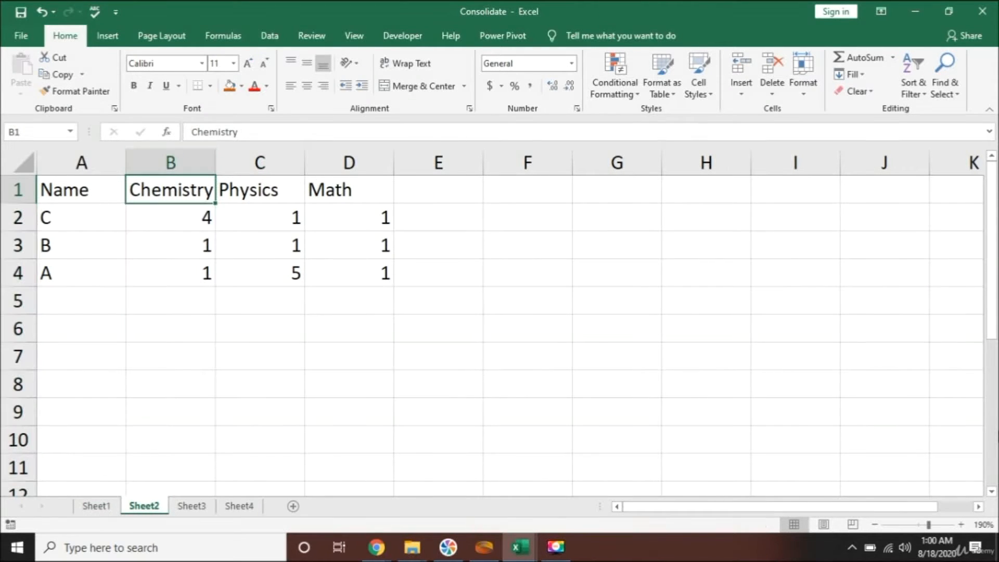
{"action": "key", "text": "Down"}
{"action": "key", "text": "Left"}
{"action": "key", "text": "Up"}
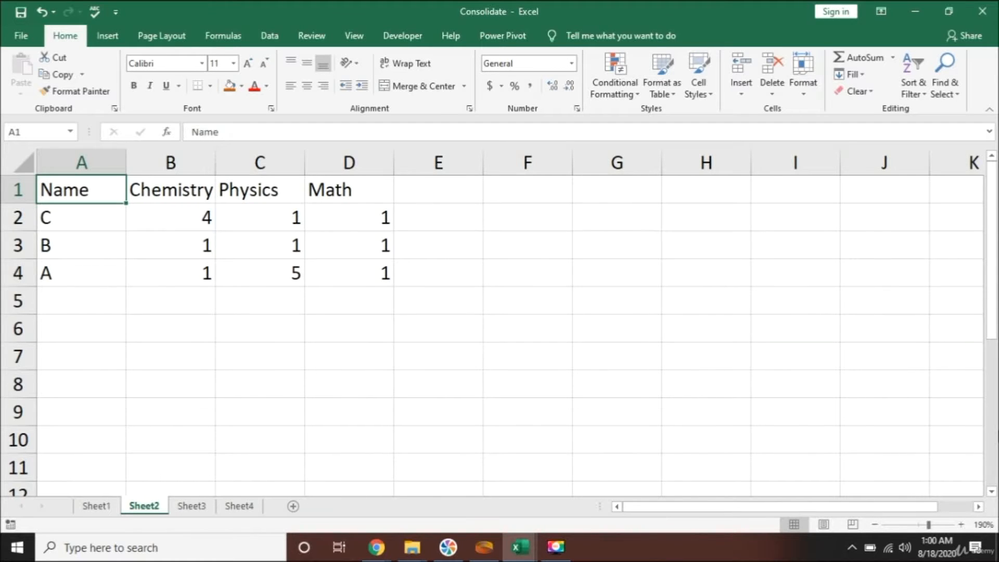
{"action": "key", "text": "ctrl+Page_Up"}
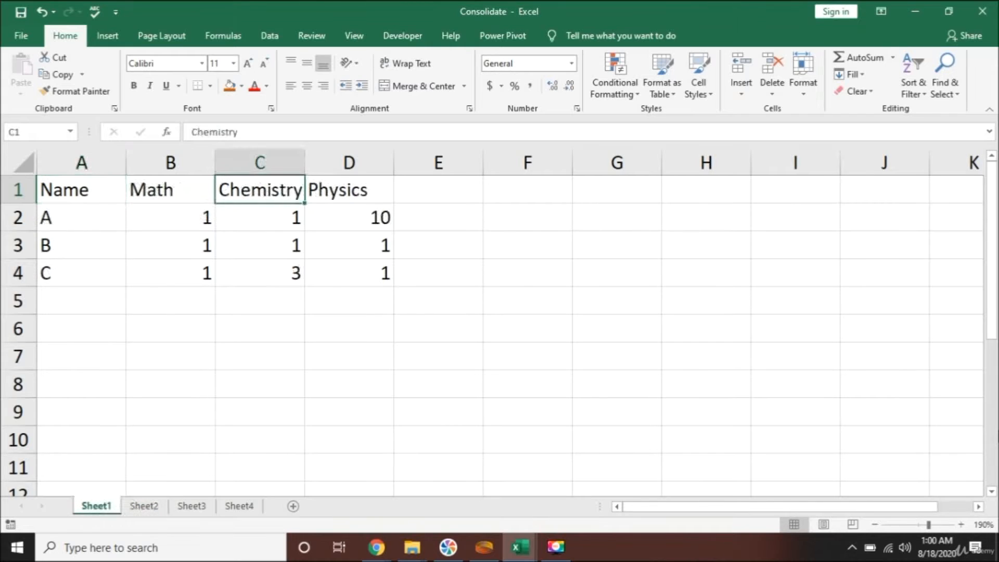
{"action": "key", "text": "Down"}
{"action": "key", "text": "Up"}
{"action": "key", "text": "ctrl+Page_Down"}
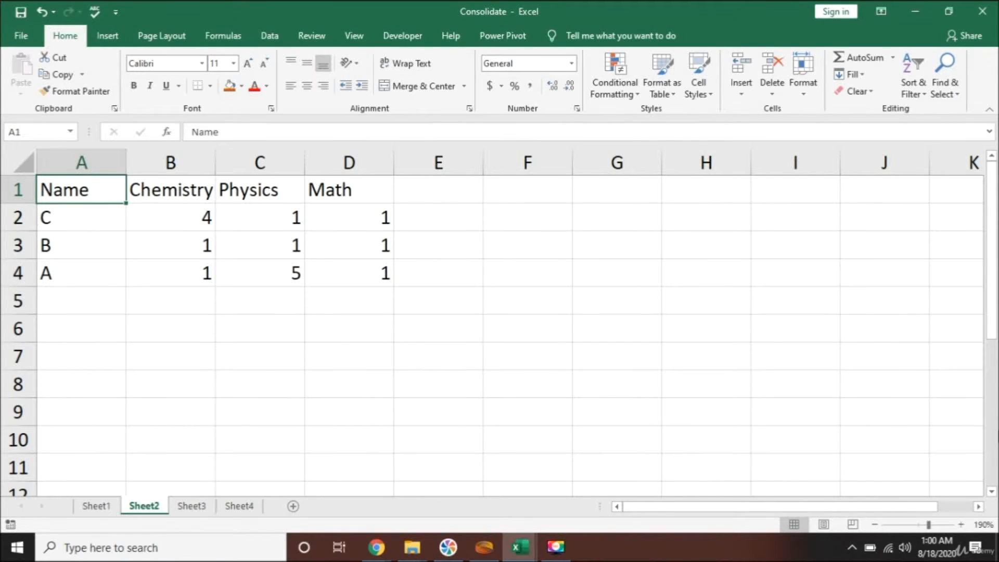
{"action": "key", "text": "ctrl+Page_Down"}
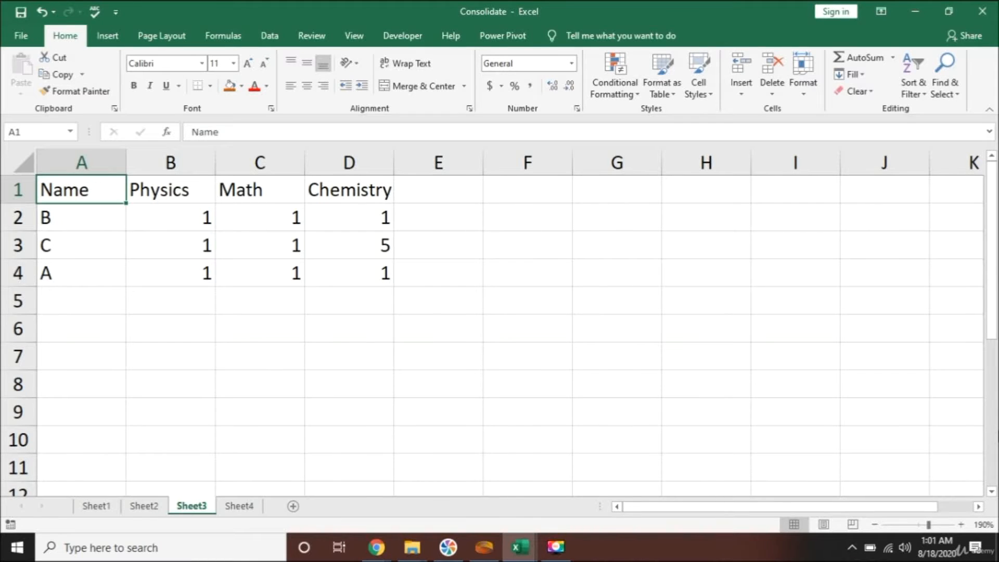
Step: Start a Consolidate operation in cell A1 of Sheet4 with Sum as the function
{"action": "key", "text": "ctrl+Page_Down"}
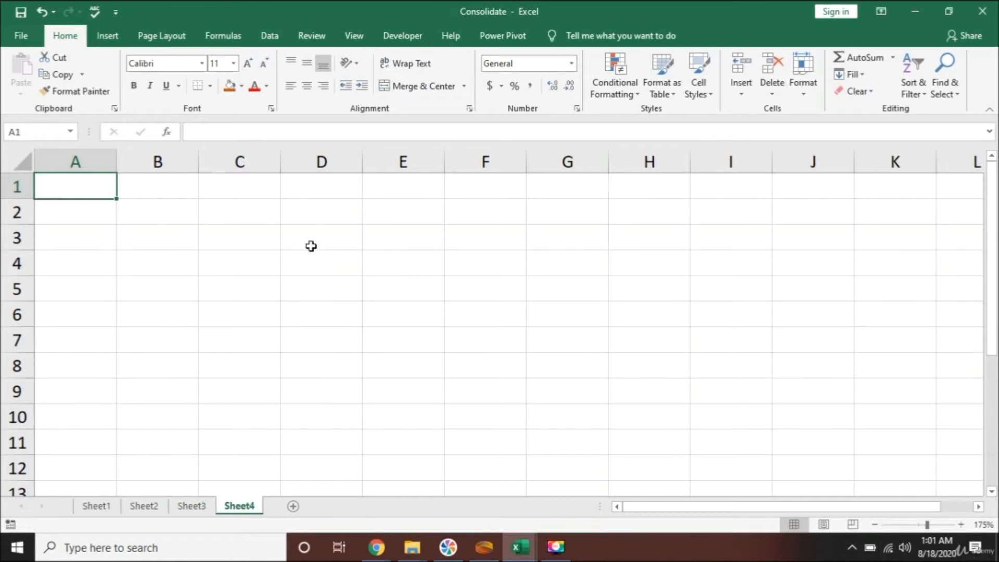
{"action": "left_click", "coordinate": [270, 35]}
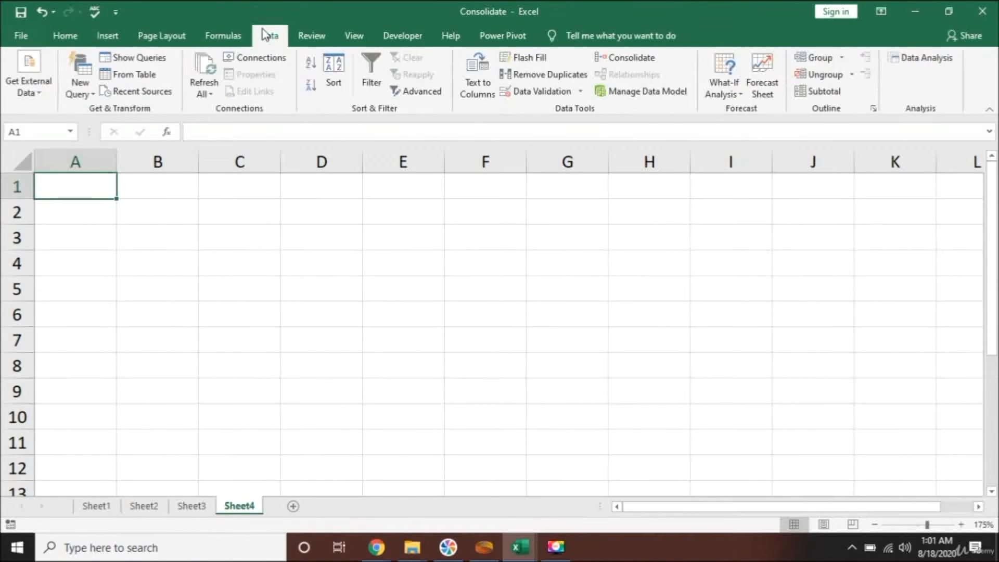
{"action": "left_click", "coordinate": [645, 57]}
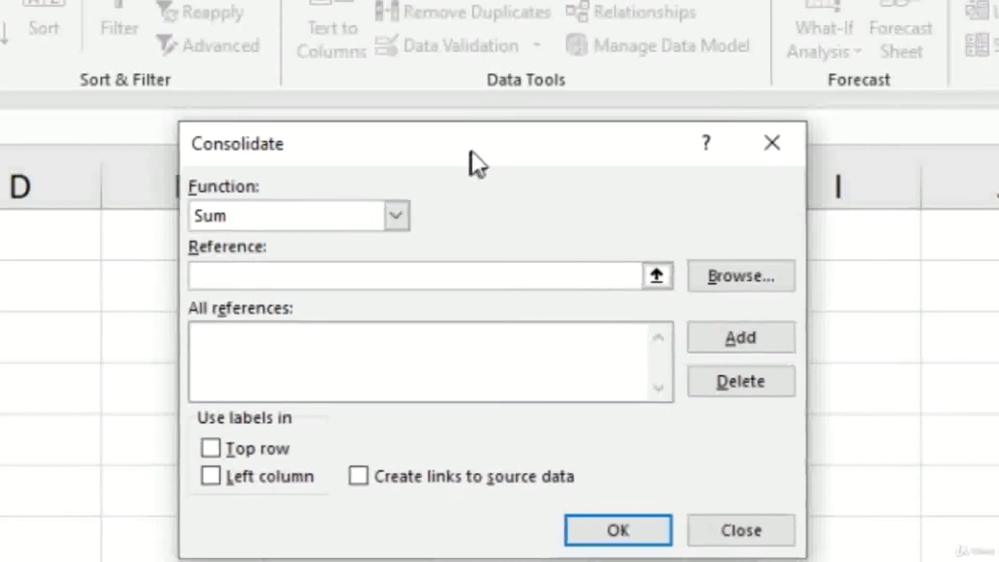
{"action": "left_click_drag", "start_coordinate": [470, 151], "coordinate": [478, 136]}
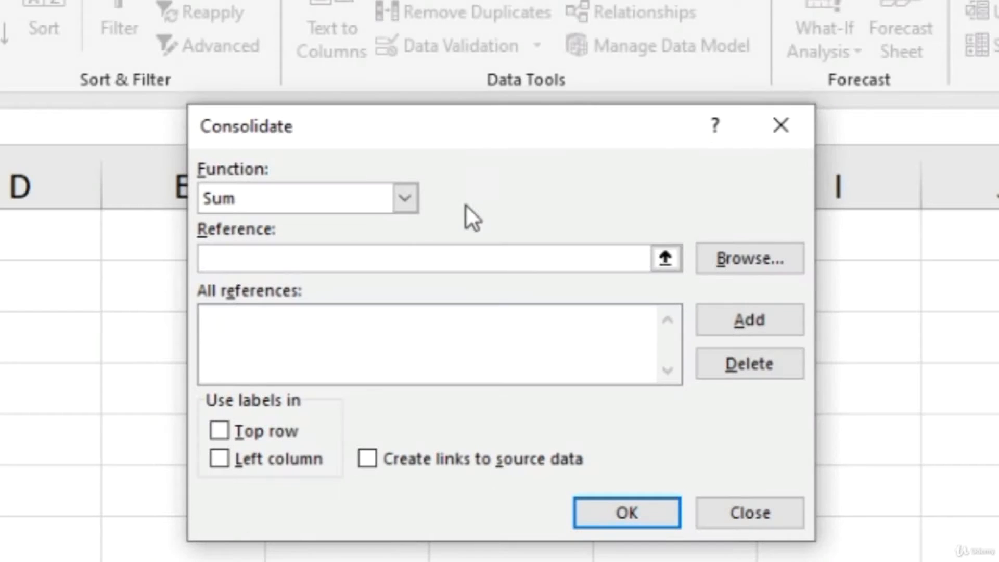
{"action": "left_click", "coordinate": [415, 198]}
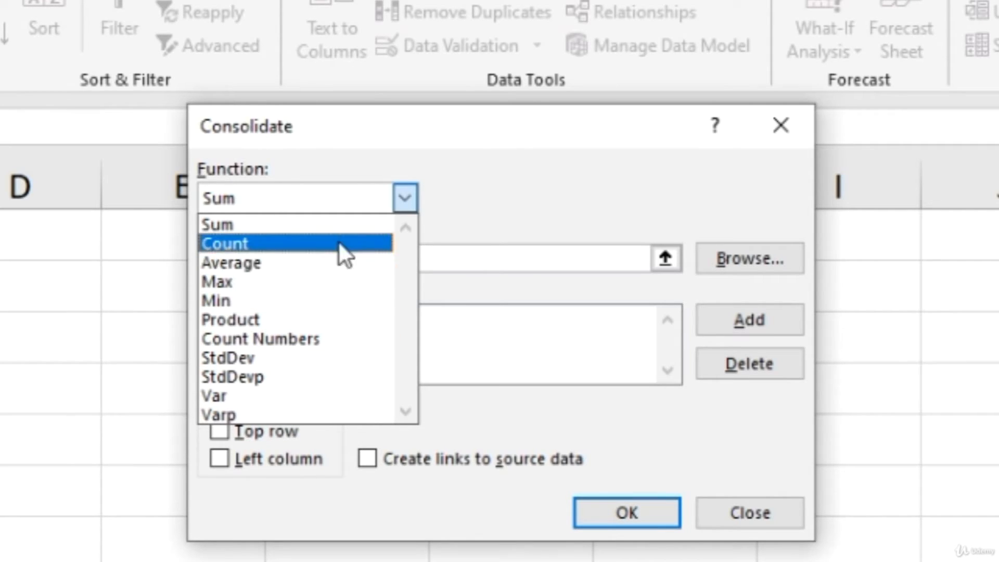
{"action": "left_click", "coordinate": [331, 229]}
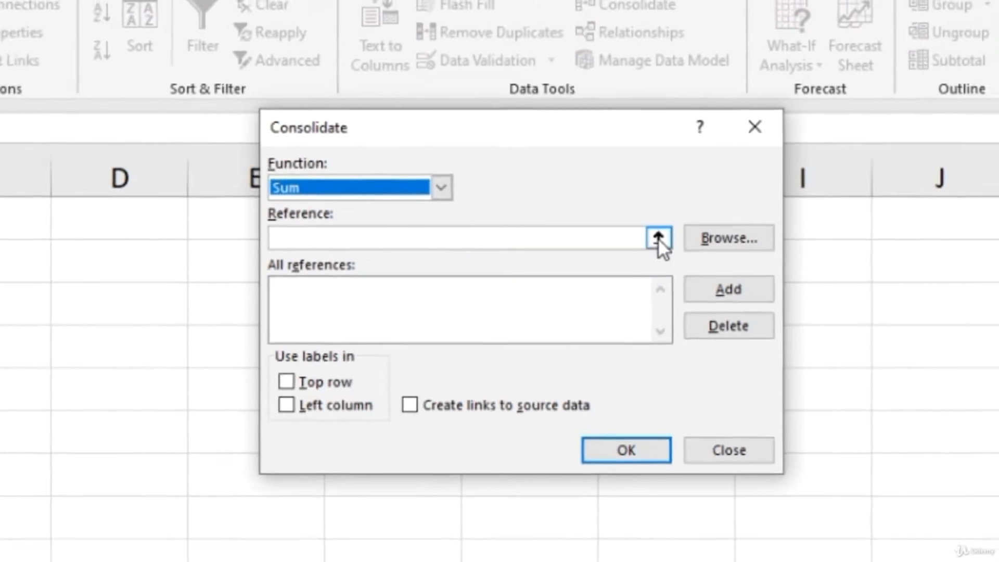
Step: Set the consolidation reference to the range A1:D4 on Sheet1
{"action": "left_click", "coordinate": [665, 258]}
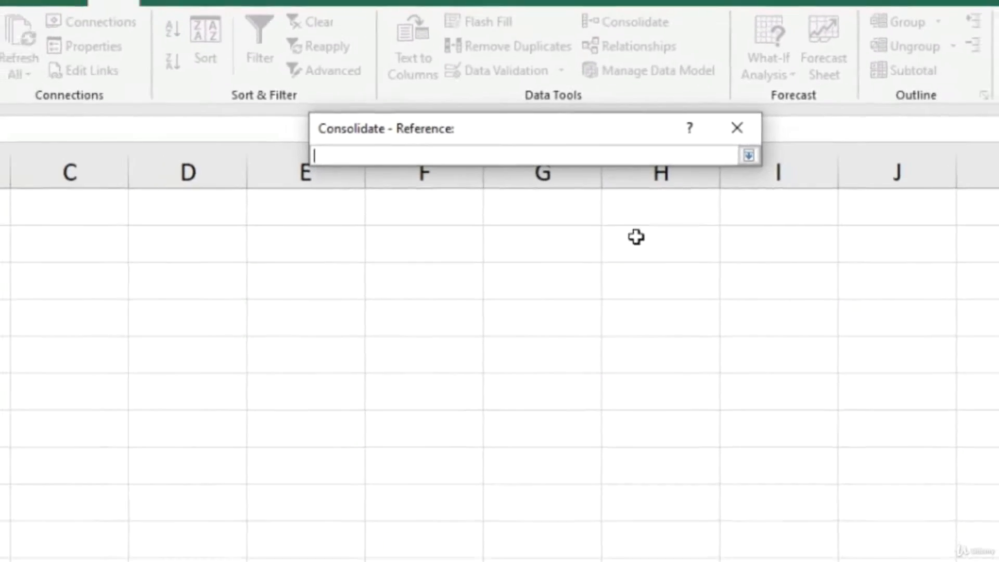
{"action": "left_click", "coordinate": [98, 505]}
{"action": "left_click", "coordinate": [5, 198]}
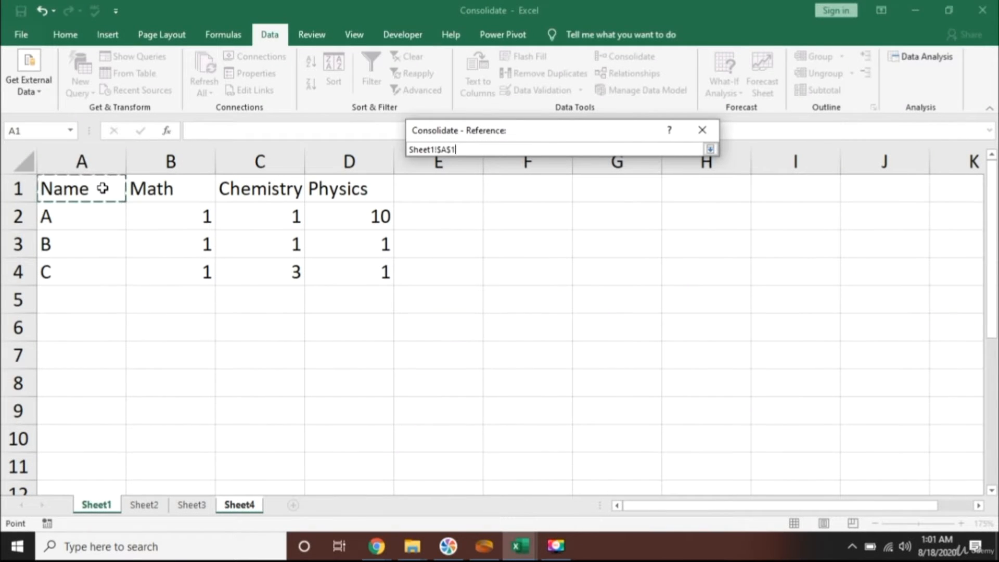
{"action": "key", "text": "ctrl+shift+Down"}
{"action": "key", "text": "ctrl+shift+Right"}
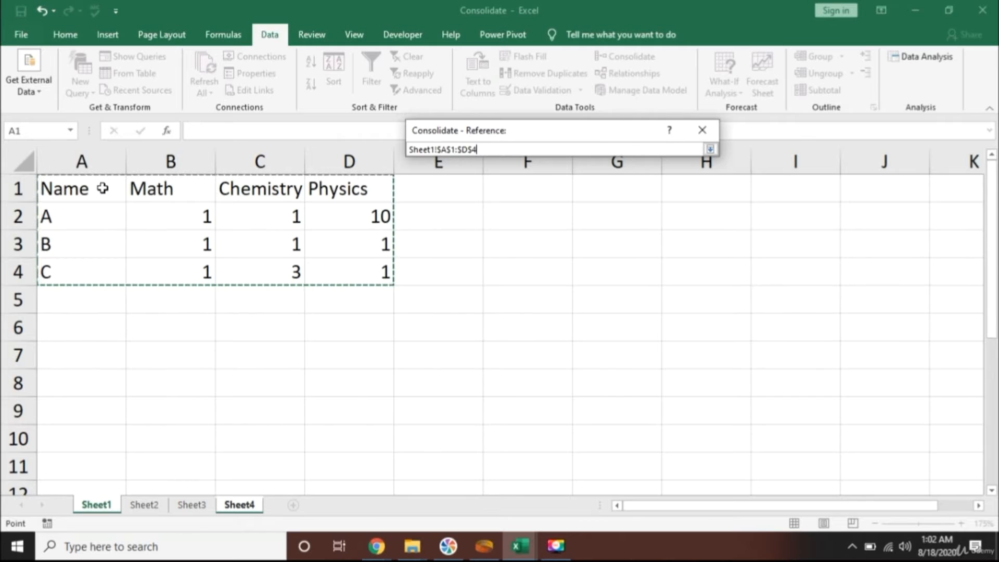
{"action": "key", "text": "ctrl+Page_Down"}
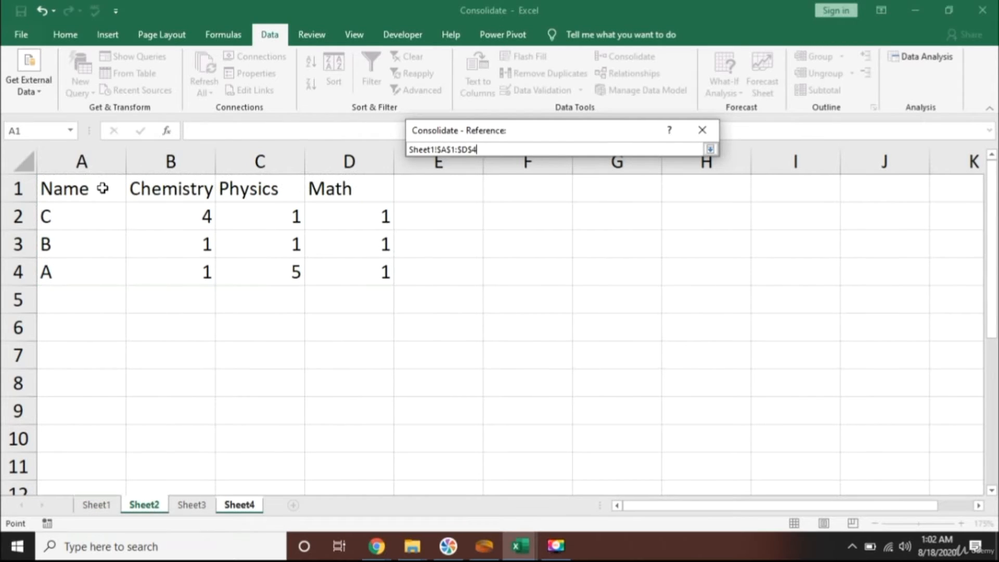
{"action": "left_click", "coordinate": [103, 188]}
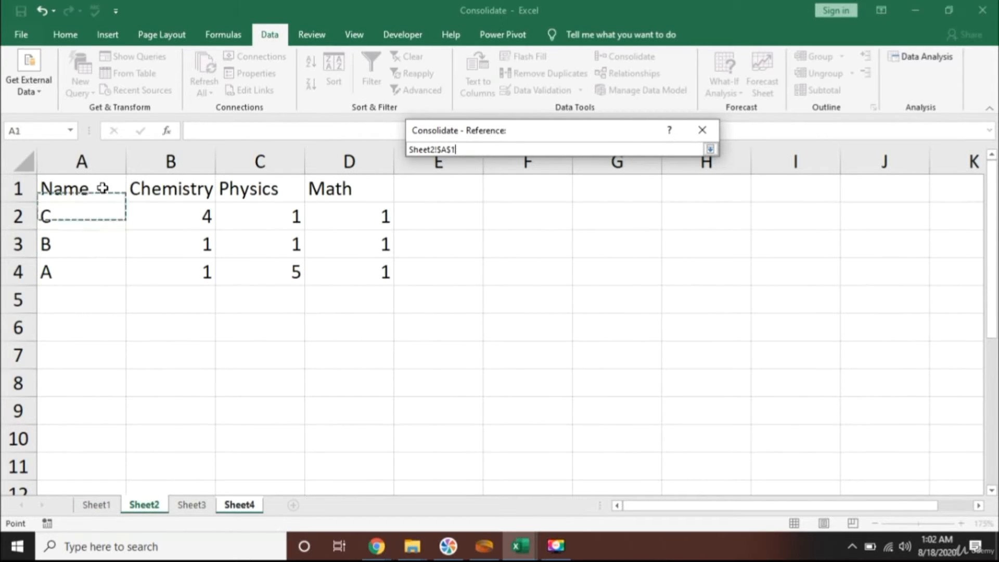
{"action": "key", "text": "shift+Down"}
{"action": "key", "text": "shift+Down"}
{"action": "key", "text": "shift+Down"}
{"action": "key", "text": "shift+Right"}
{"action": "key", "text": "shift+Right"}
{"action": "key", "text": "shift+Right"}
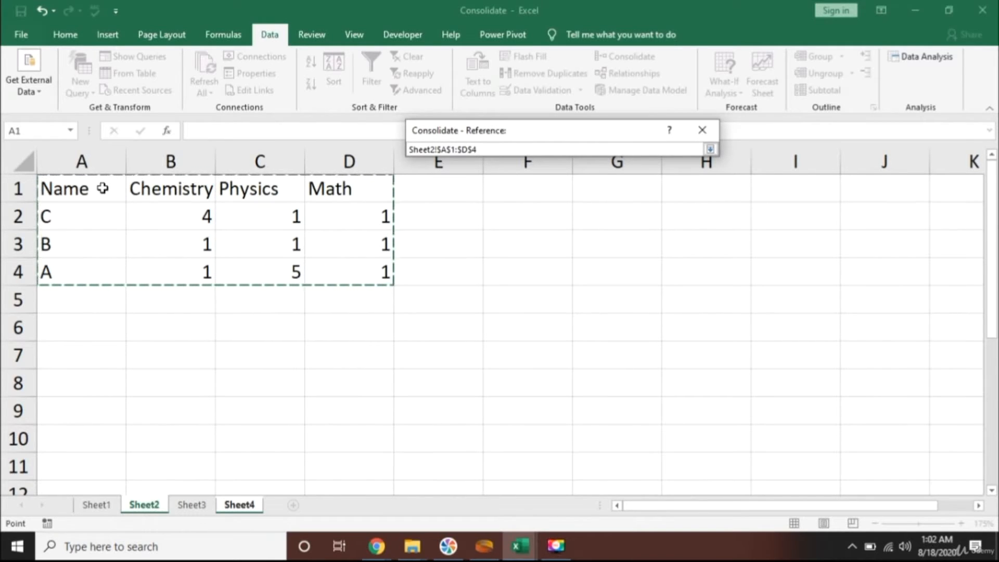
Step: Reselect A1:D4 on Sheet1 and add it to the consolidation references, along with A1:D4 on Sheet2
{"action": "key", "text": "ctrl+Page_Up"}
{"action": "left_click", "coordinate": [103, 188]}
{"action": "key", "text": "shift+Down"}
{"action": "key", "text": "shift+Down"}
{"action": "key", "text": "shift+Down"}
{"action": "key", "text": "shift+Right"}
{"action": "key", "text": "shift+Right"}
{"action": "key", "text": "shift+Right"}
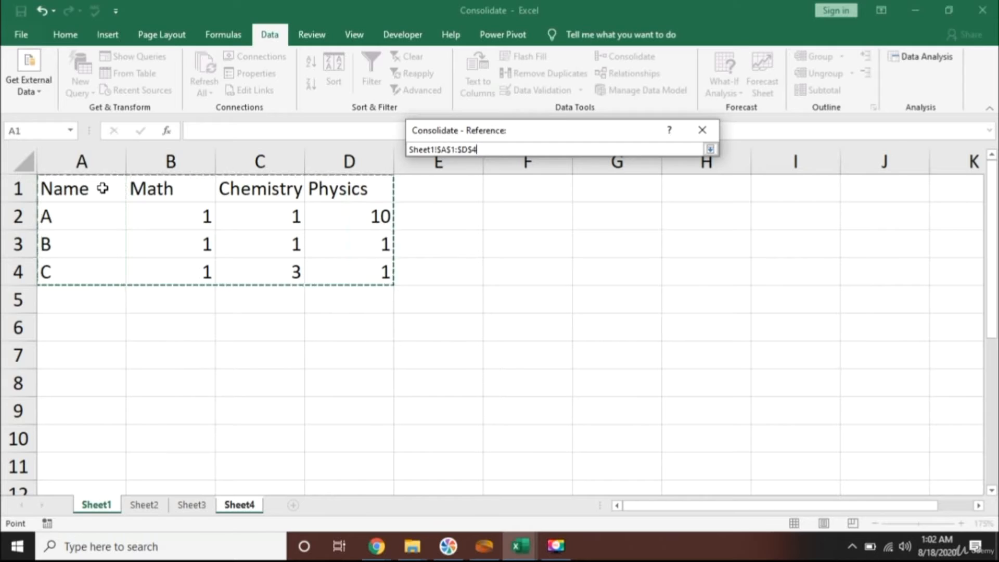
{"action": "left_click", "coordinate": [710, 150]}
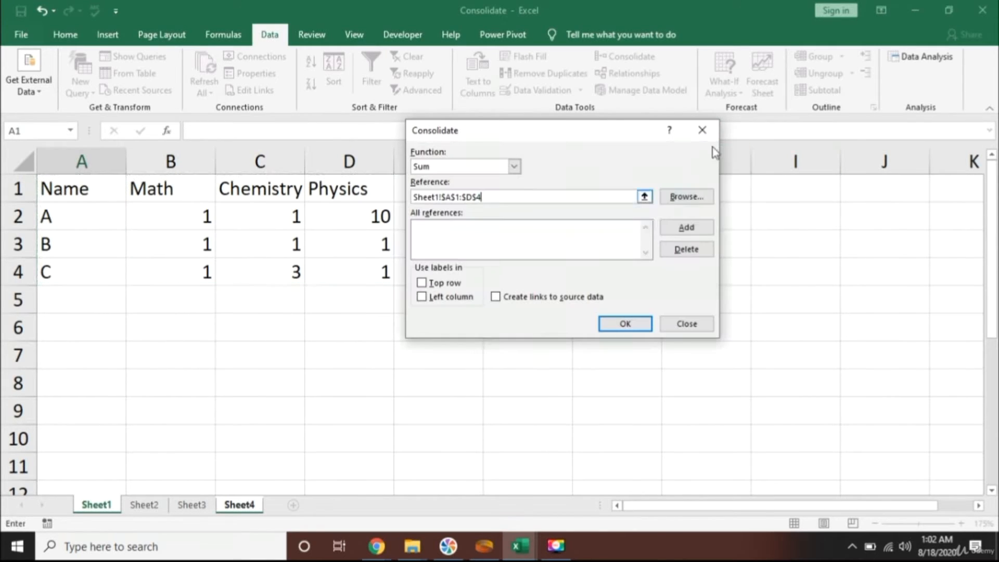
{"action": "left_click", "coordinate": [685, 229]}
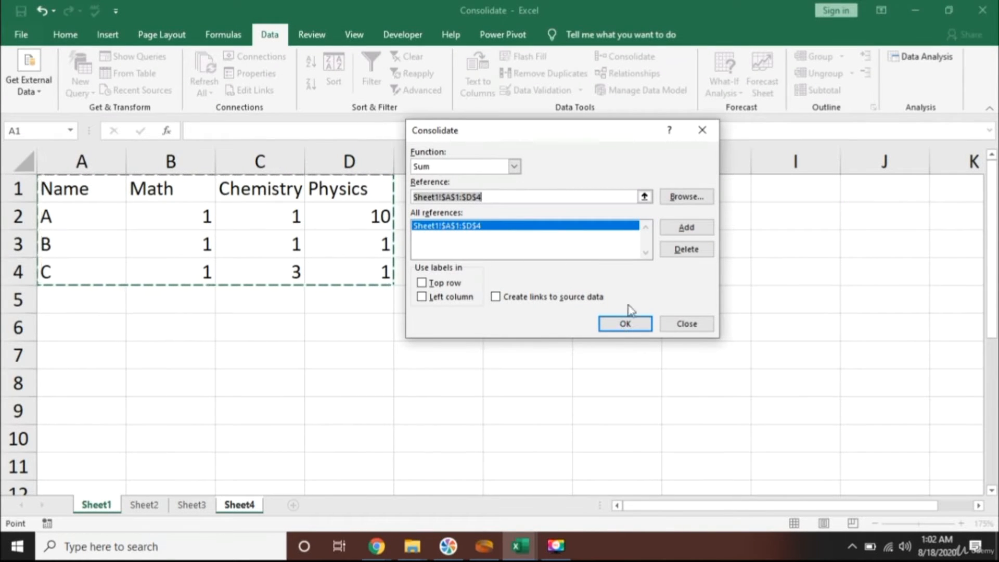
{"action": "left_click", "coordinate": [154, 506]}
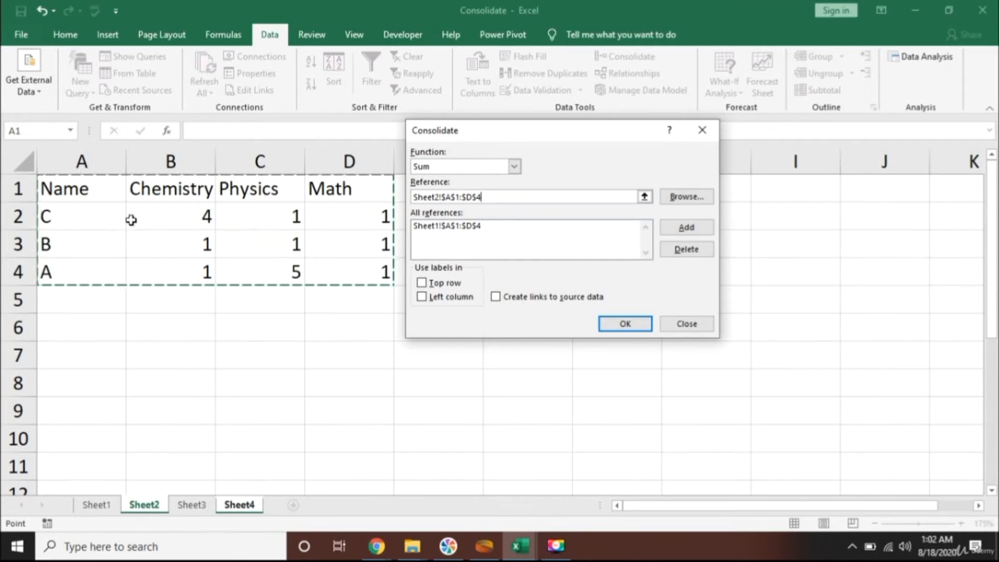
{"action": "left_click", "coordinate": [676, 230]}
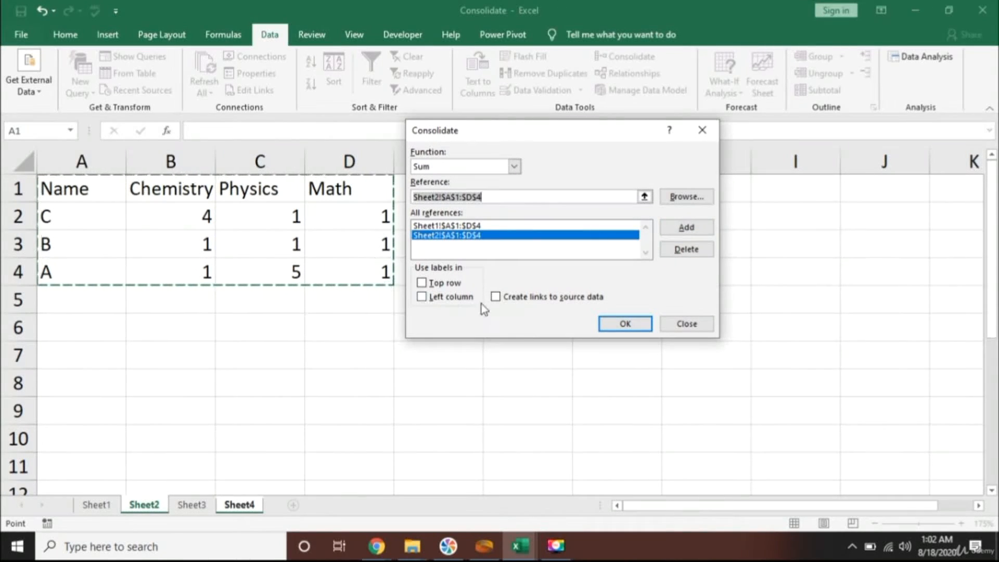
Step: Select the range A1:D4 on Sheet3 and add it to the consolidation references
{"action": "left_click", "coordinate": [191, 504]}
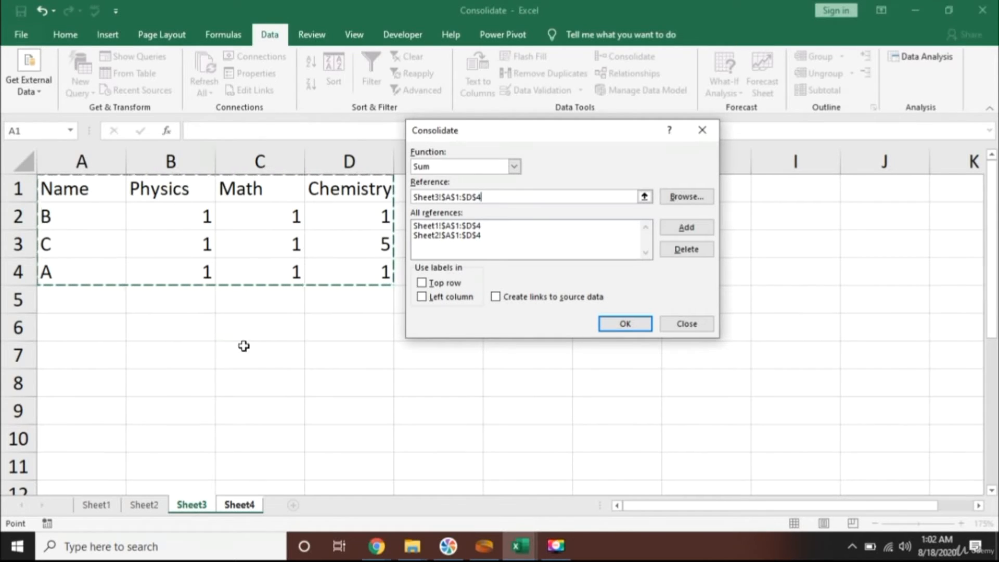
{"action": "left_click_drag", "start_coordinate": [265, 355], "coordinate": [294, 468]}
{"action": "key", "text": "shift+Right"}
{"action": "key", "text": "shift+Right"}
{"action": "key", "text": "shift+Right"}
{"action": "key", "text": "shift+Right"}
{"action": "key", "text": "Left"}
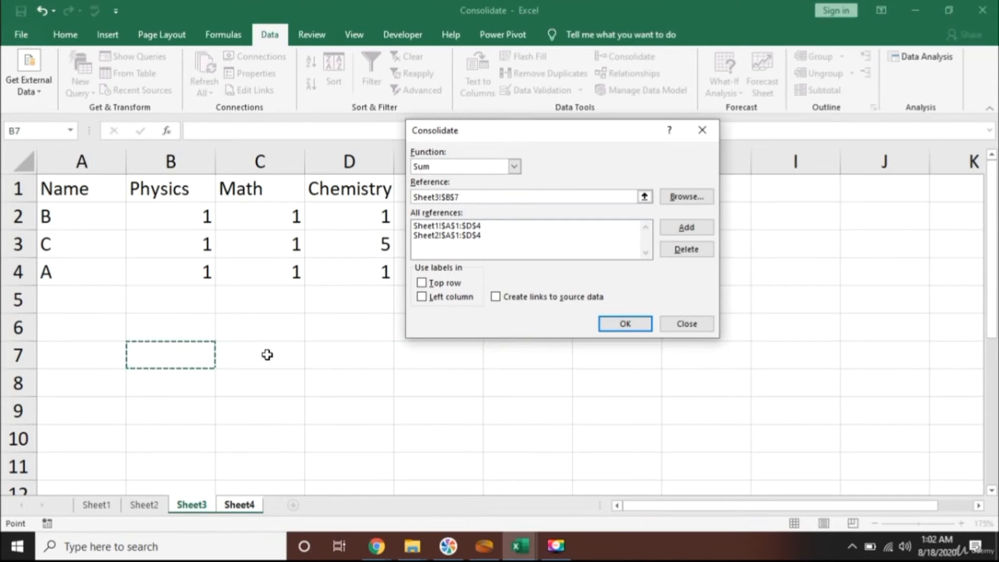
{"action": "key", "text": "Left"}
{"action": "key", "text": "ctrl+Up"}
{"action": "key", "text": "ctrl+Up"}
{"action": "key", "text": "shift+Down"}
{"action": "key", "text": "shift+Down"}
{"action": "key", "text": "shift+Down"}
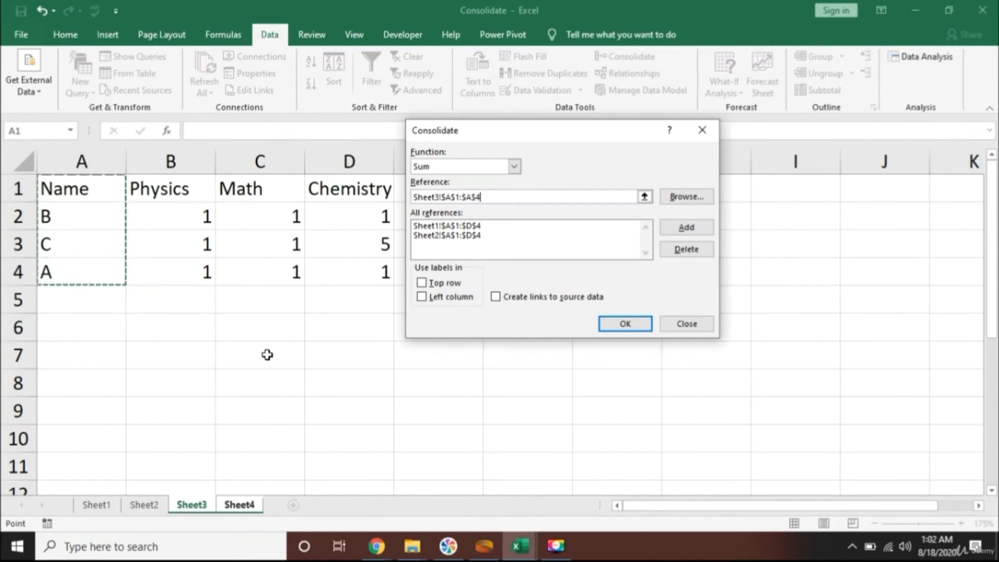
{"action": "key", "text": "shift+Right"}
{"action": "key", "text": "shift+Right"}
{"action": "key", "text": "shift+Right"}
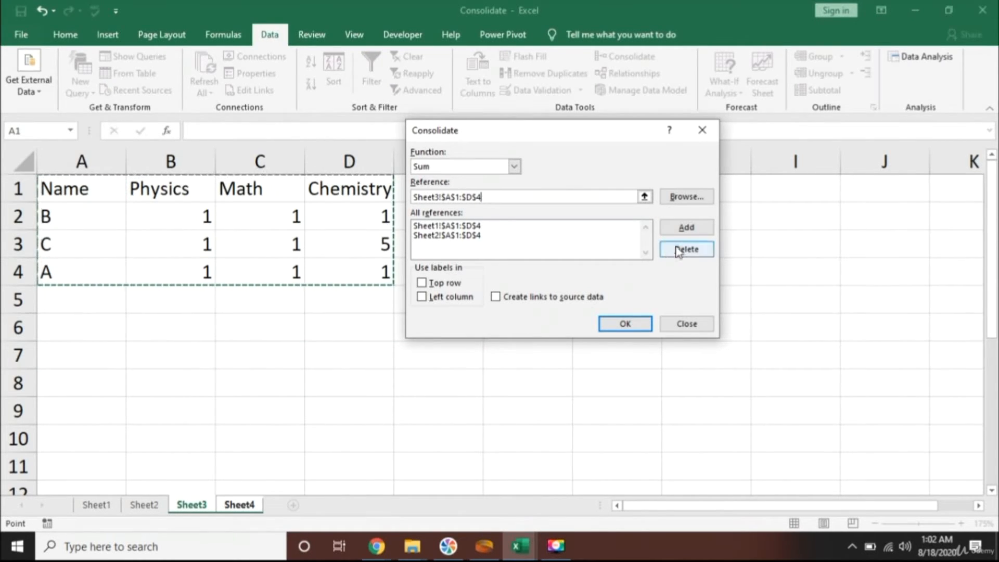
{"action": "left_click", "coordinate": [684, 227]}
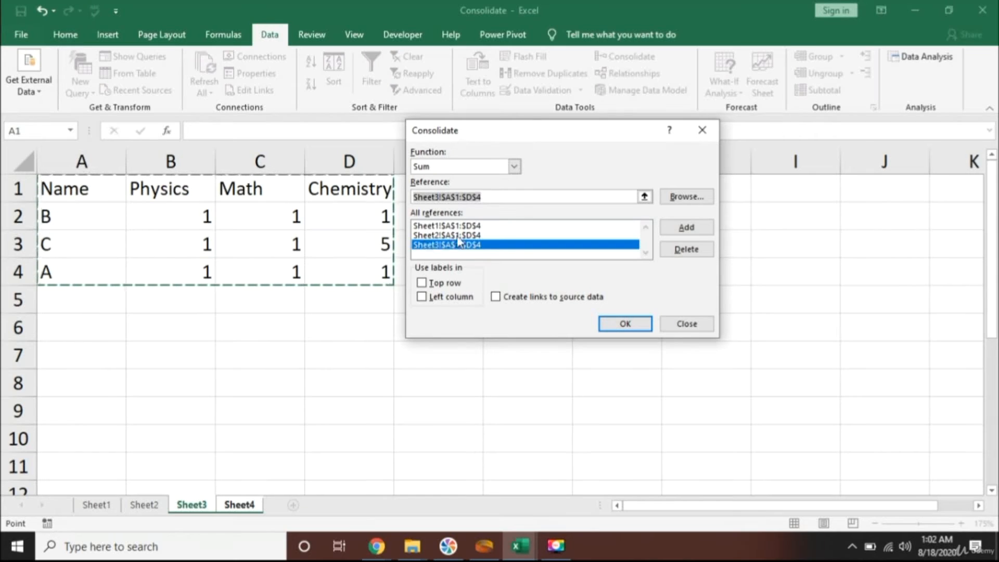
Step: Use labels from the top row and left column, create links to source data, and run the consolidation on Sheet4
{"action": "left_click", "coordinate": [422, 283]}
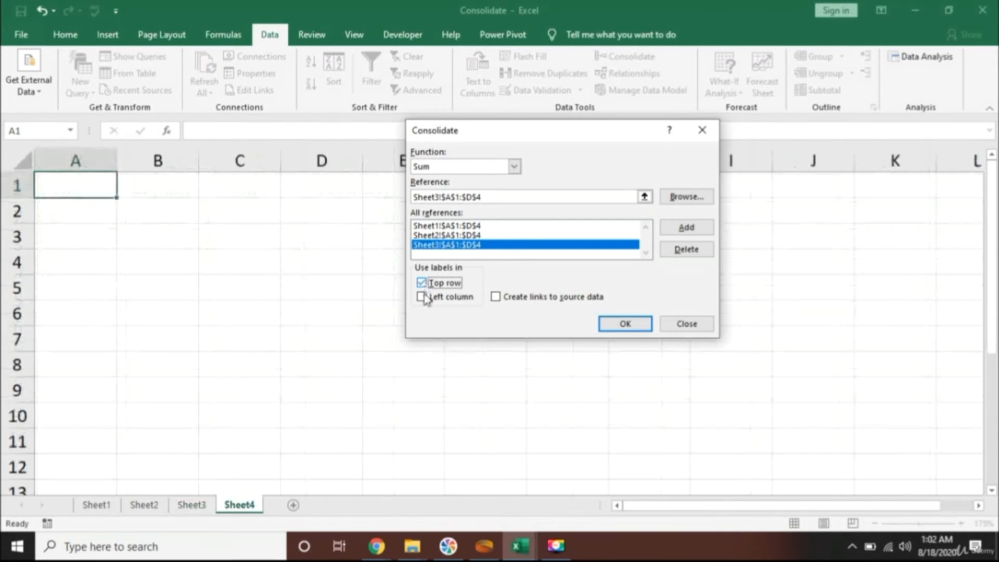
{"action": "left_click", "coordinate": [422, 296]}
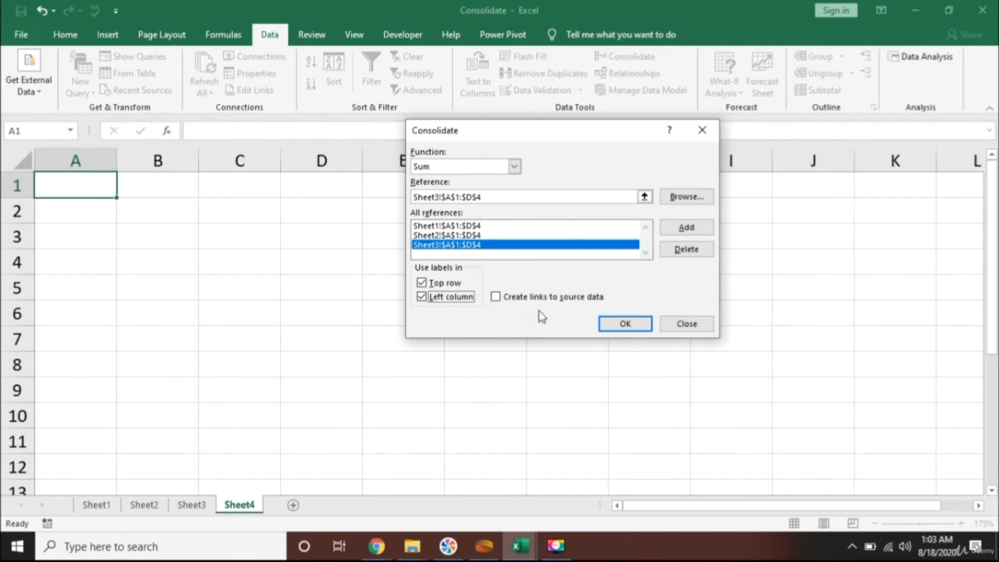
{"action": "left_click", "coordinate": [496, 297]}
{"action": "left_click", "coordinate": [625, 324]}
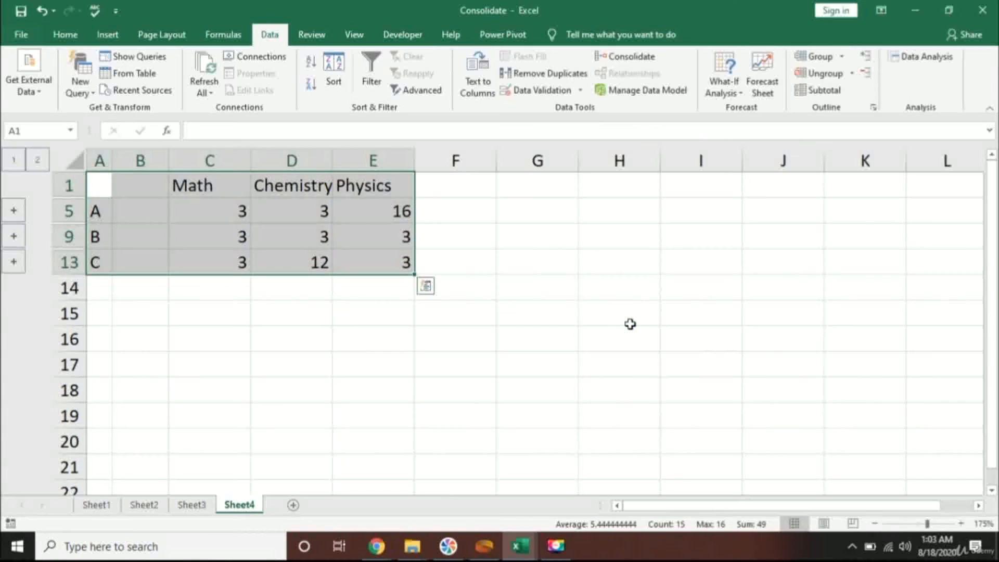
{"action": "left_click", "coordinate": [175, 314]}
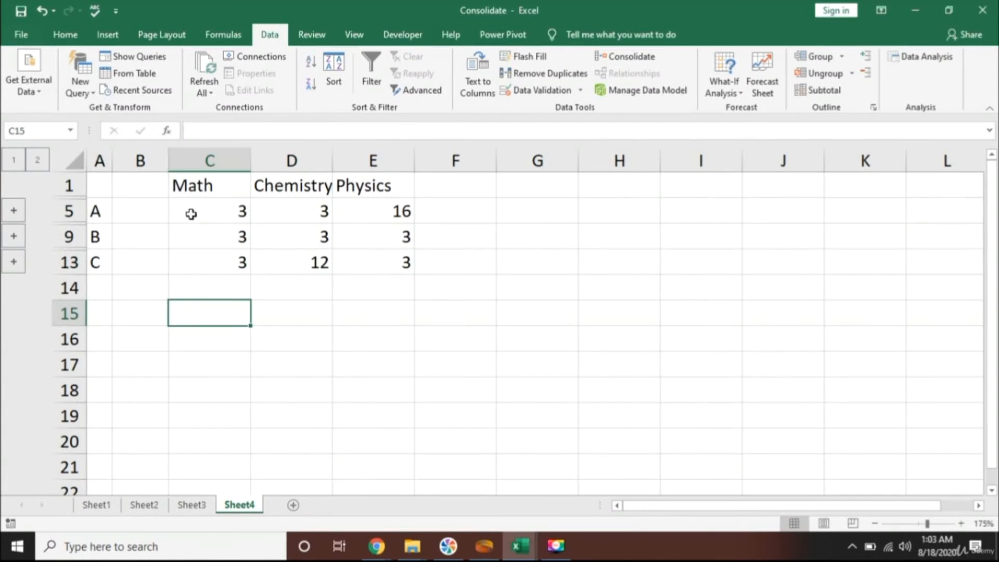
{"action": "left_click", "coordinate": [148, 193]}
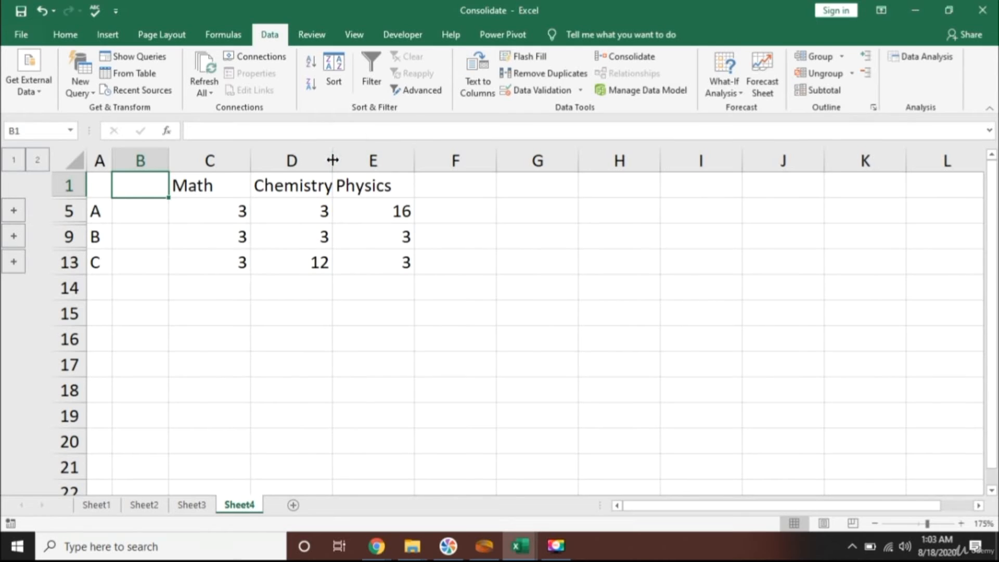
Step: Widen column D on Sheet4 so the Chemistry heading fits with space before Physics
{"action": "left_click_drag", "start_coordinate": [333, 159], "coordinate": [346, 159]}
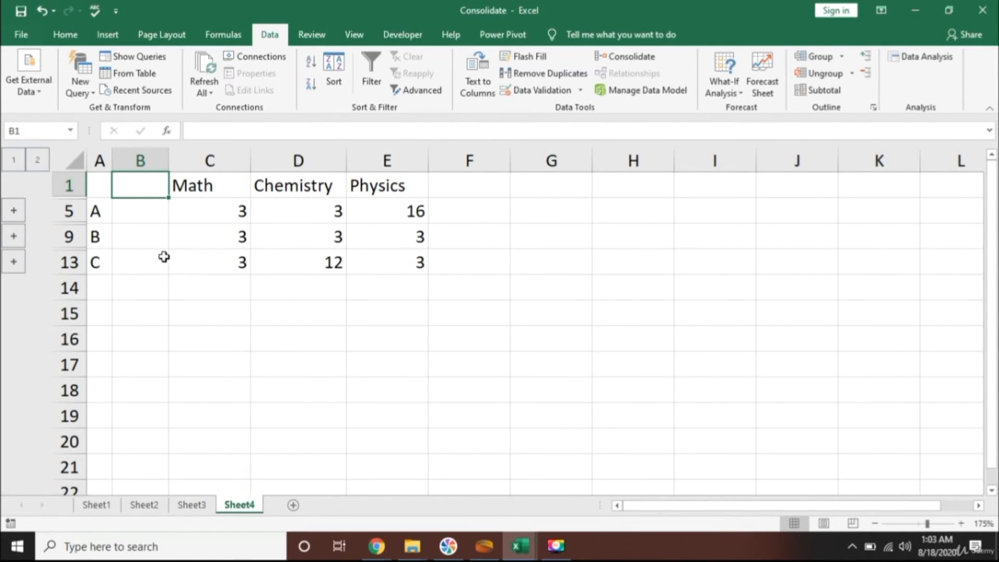
Step: Check student A's Physics total on Sheet4 against A's Physics marks on Sheet1, Sheet2 and Sheet3
{"action": "left_click", "coordinate": [102, 211]}
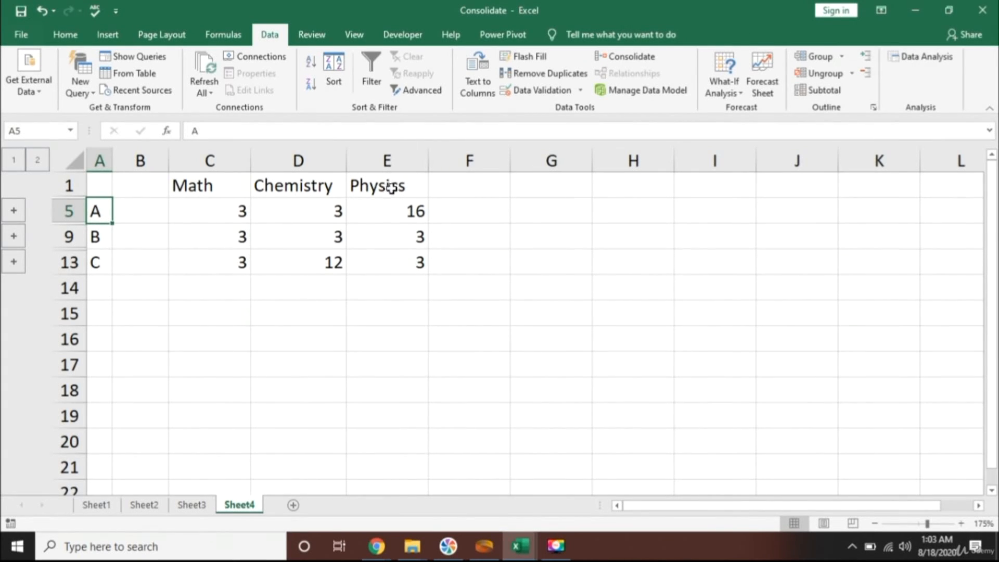
{"action": "left_click", "coordinate": [98, 506]}
{"action": "left_click", "coordinate": [107, 220]}
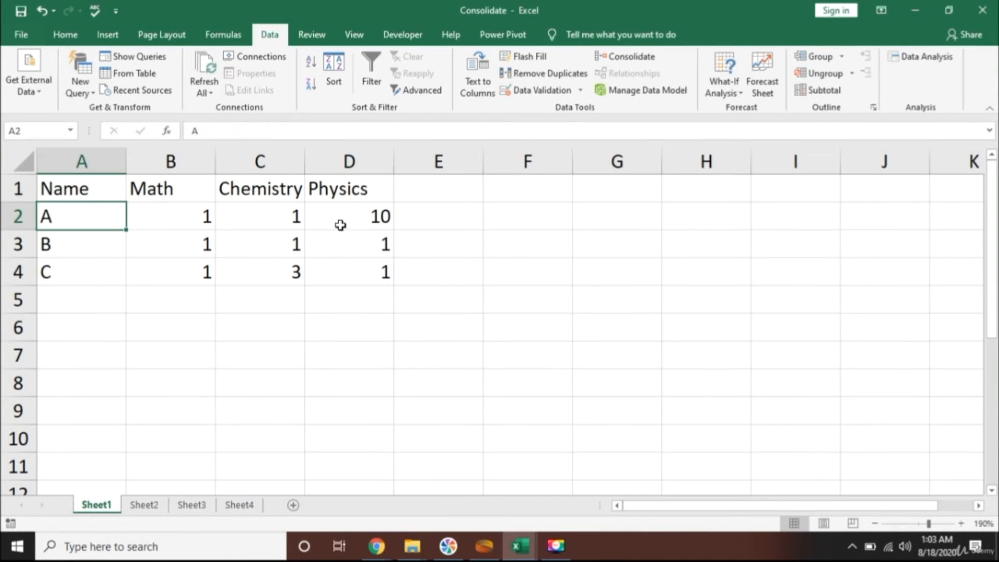
{"action": "left_click", "coordinate": [347, 220]}
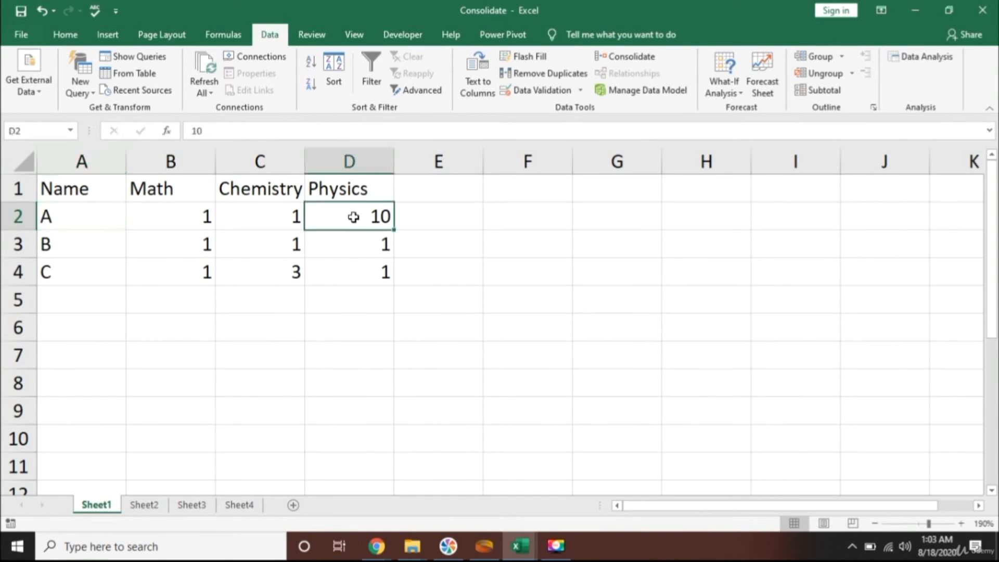
{"action": "left_click", "coordinate": [145, 504]}
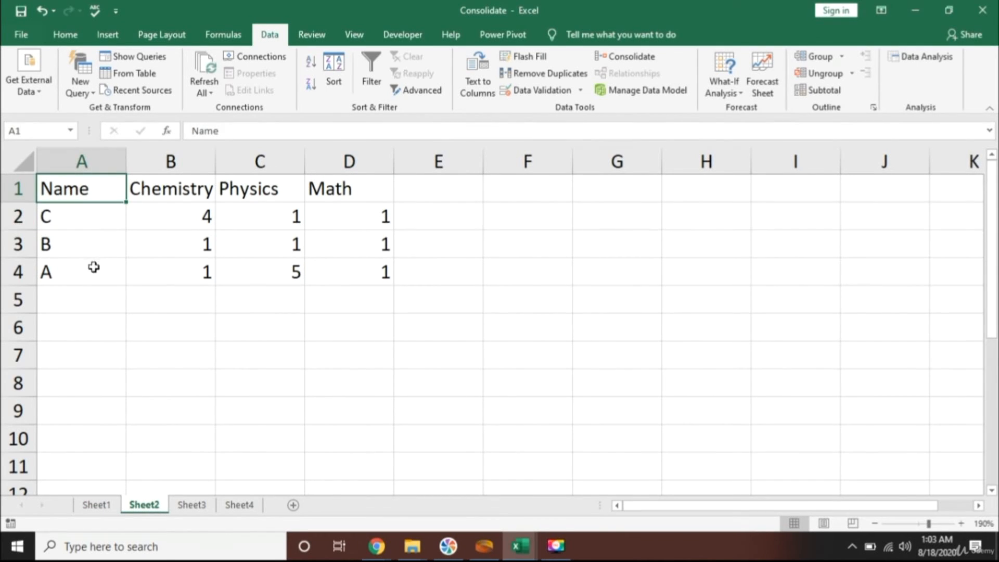
{"action": "left_click", "coordinate": [93, 267]}
{"action": "left_click", "coordinate": [291, 270]}
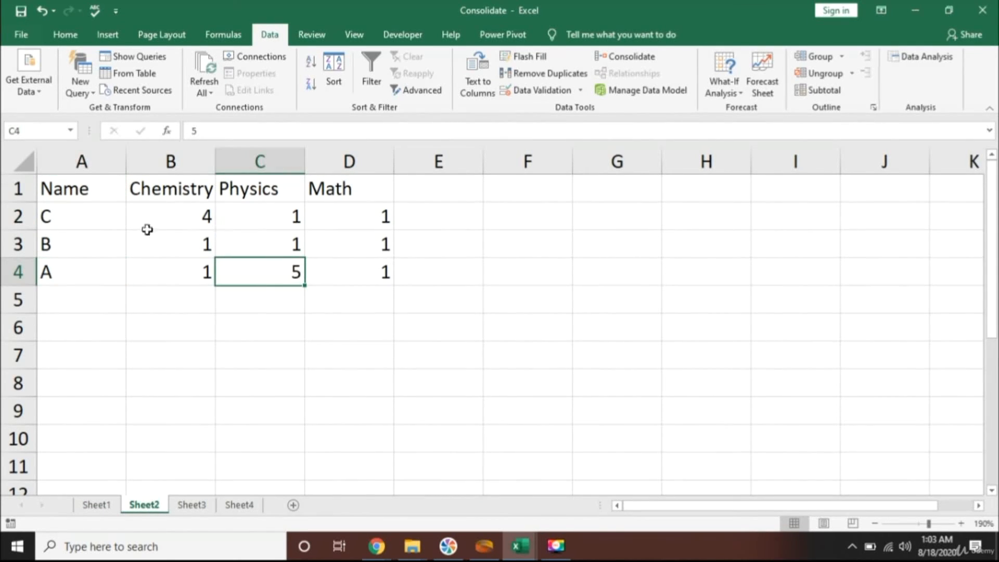
{"action": "left_click", "coordinate": [212, 506]}
{"action": "left_click", "coordinate": [124, 278]}
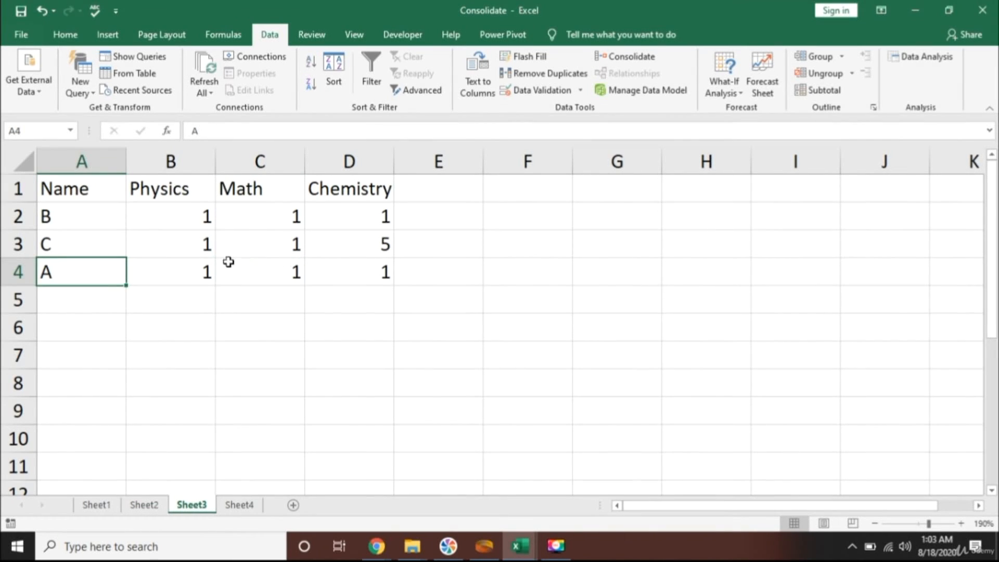
{"action": "left_click_drag", "start_coordinate": [176, 290], "coordinate": [194, 270]}
{"action": "left_click", "coordinate": [194, 270]}
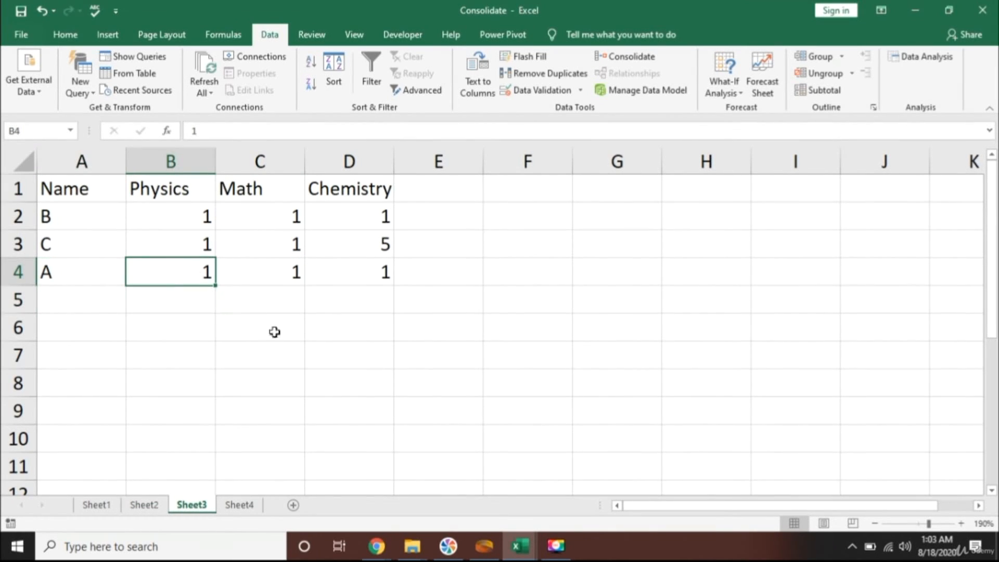
{"action": "left_click", "coordinate": [238, 505]}
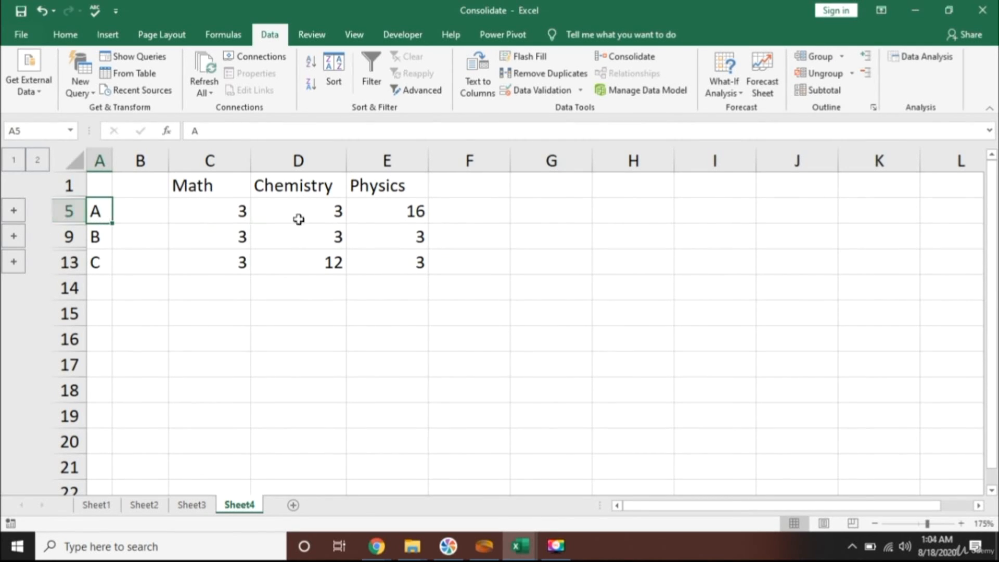
Step: Expand the outline groups for A, B and C to examine their linked source rows, and collapse all groups to the totals
{"action": "left_click", "coordinate": [14, 211]}
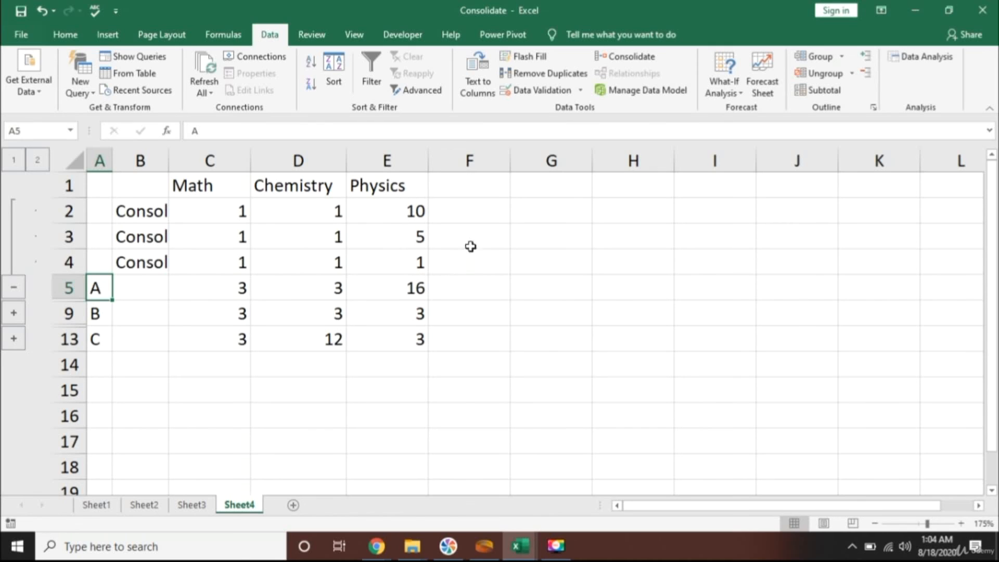
{"action": "left_click", "coordinate": [13, 315]}
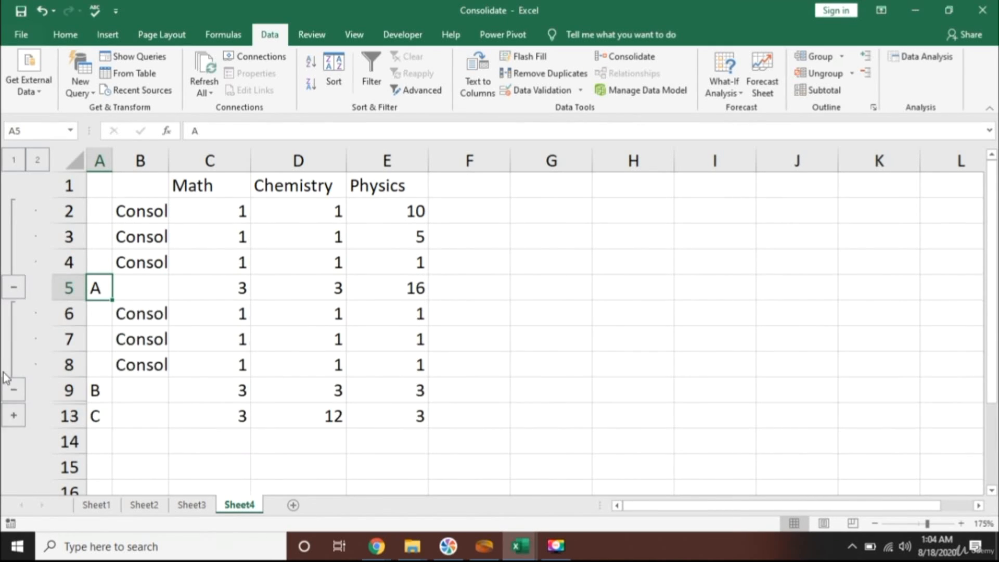
{"action": "left_click", "coordinate": [13, 415]}
{"action": "scroll", "coordinate": [290, 365], "scroll_direction": "up", "scroll_amount": 1}
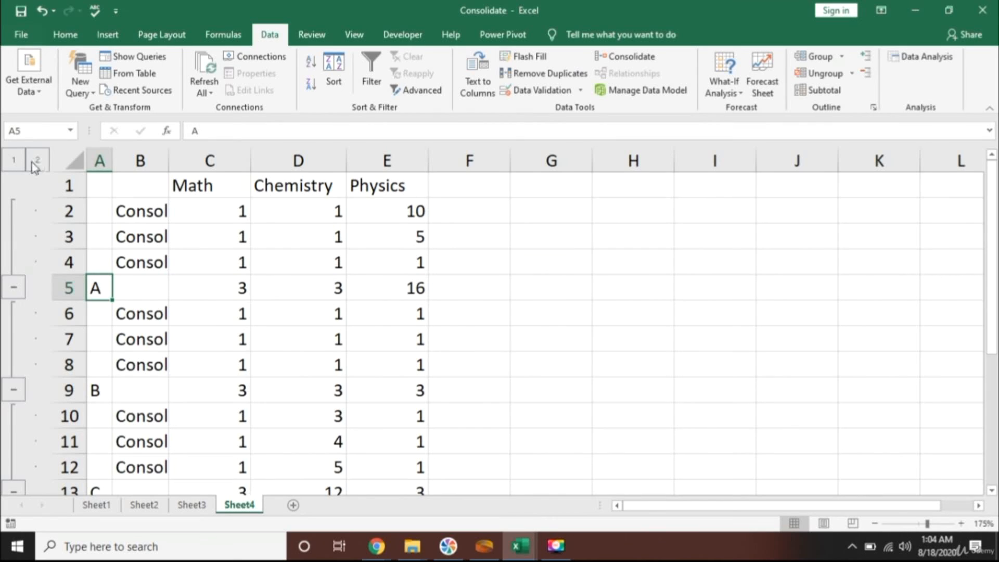
{"action": "left_click", "coordinate": [11, 162]}
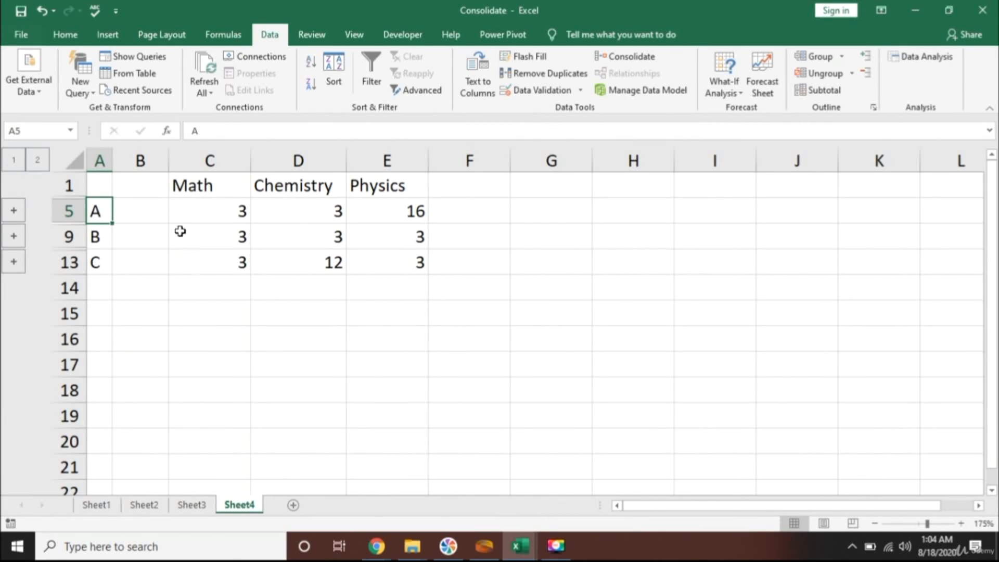